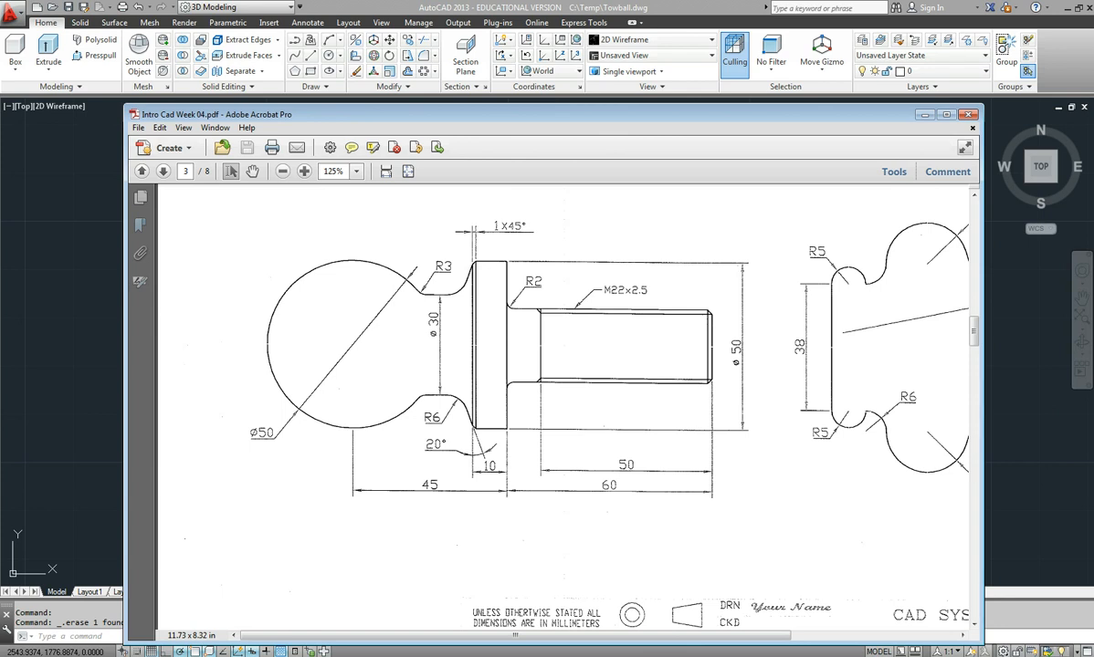
Step: Draw a 20 mm line at 110° up and to the left from the flange's lower-left chamfer corner
mouse_move(548, 114)
mouse_down()
mouse_move(811, 119)
mouse_move(1093, 68)
mouse_up()
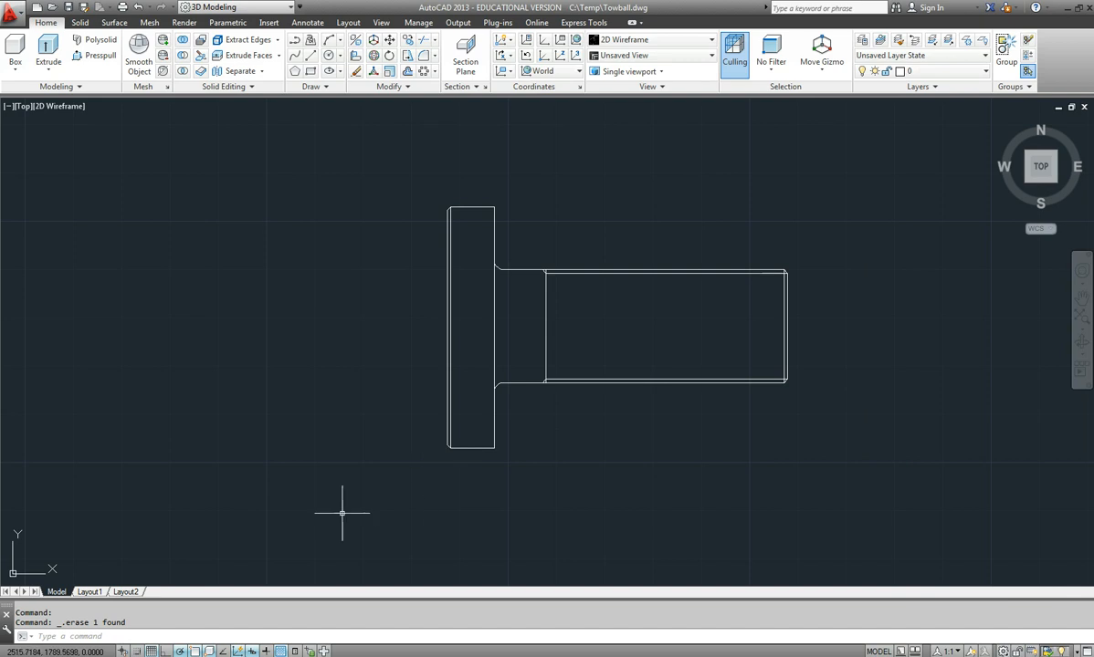
click(311, 55)
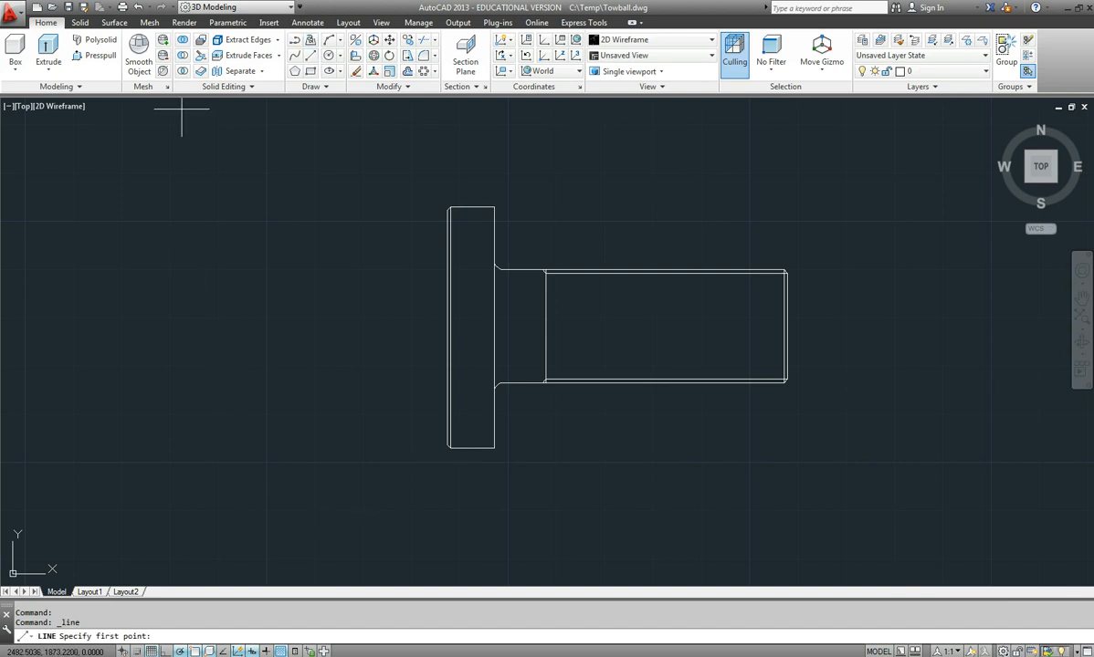
click(447, 446)
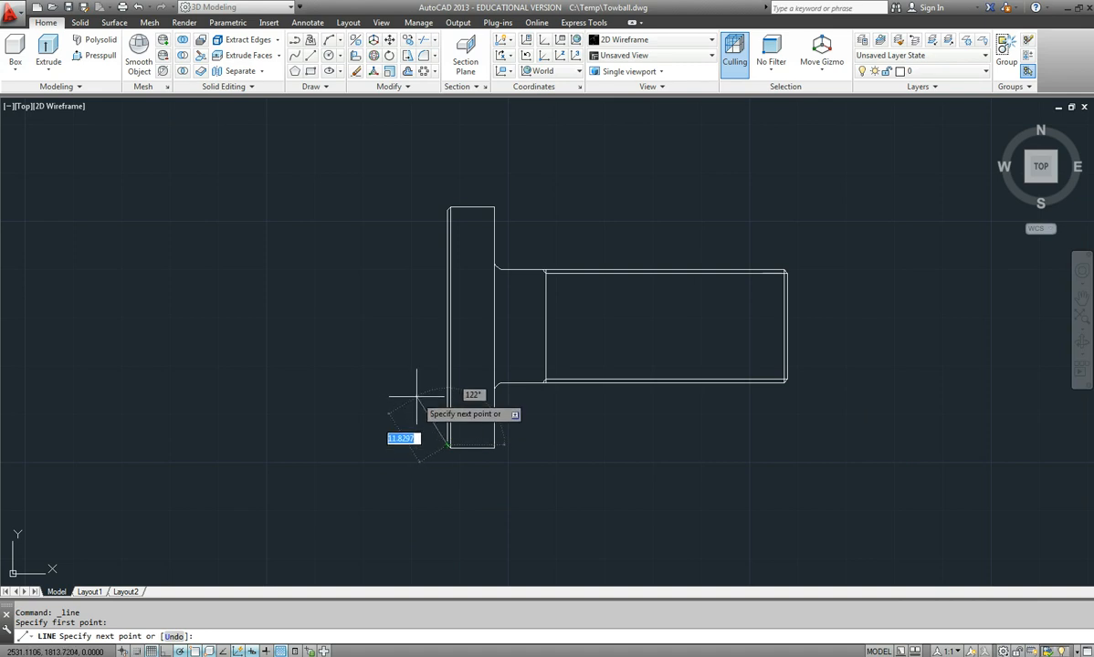
text(@)
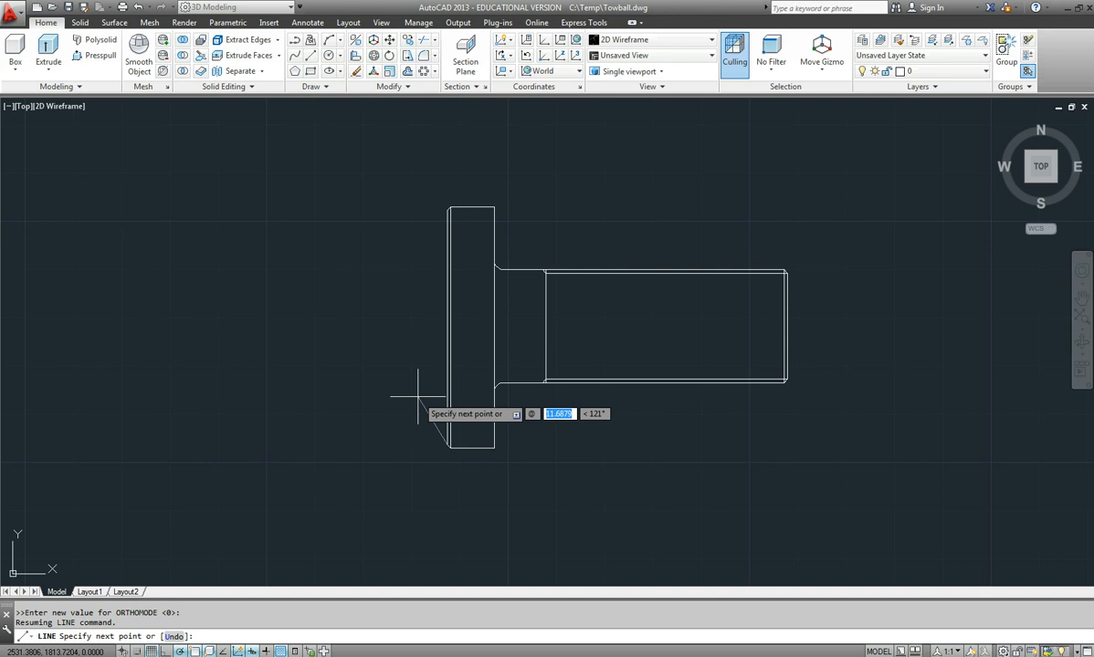
text(20)
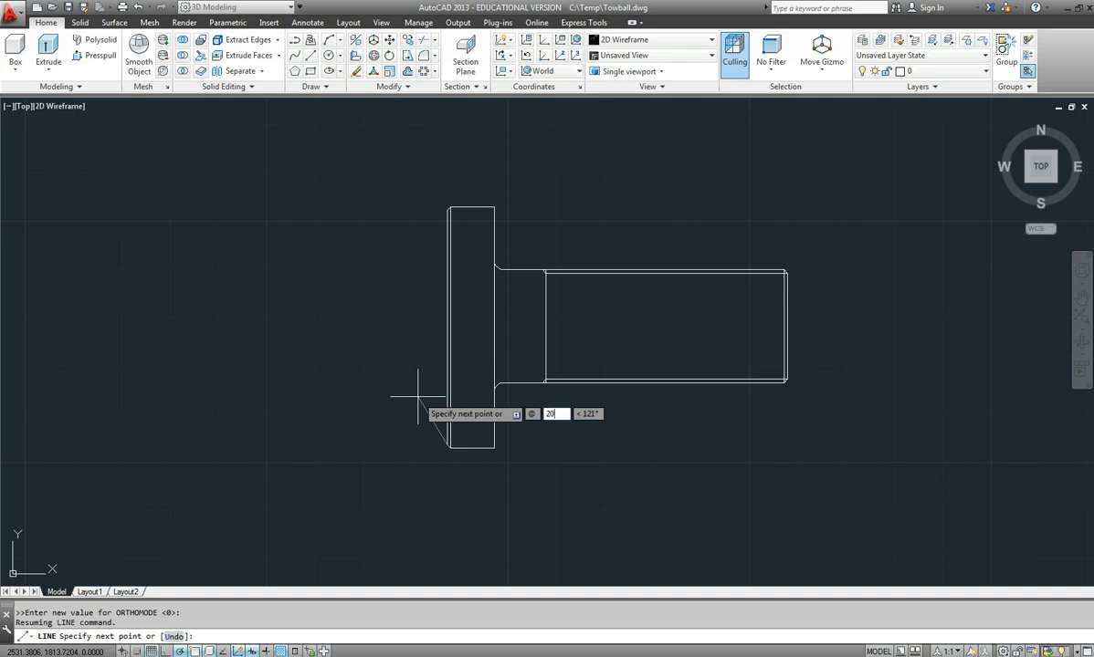
key(Tab)
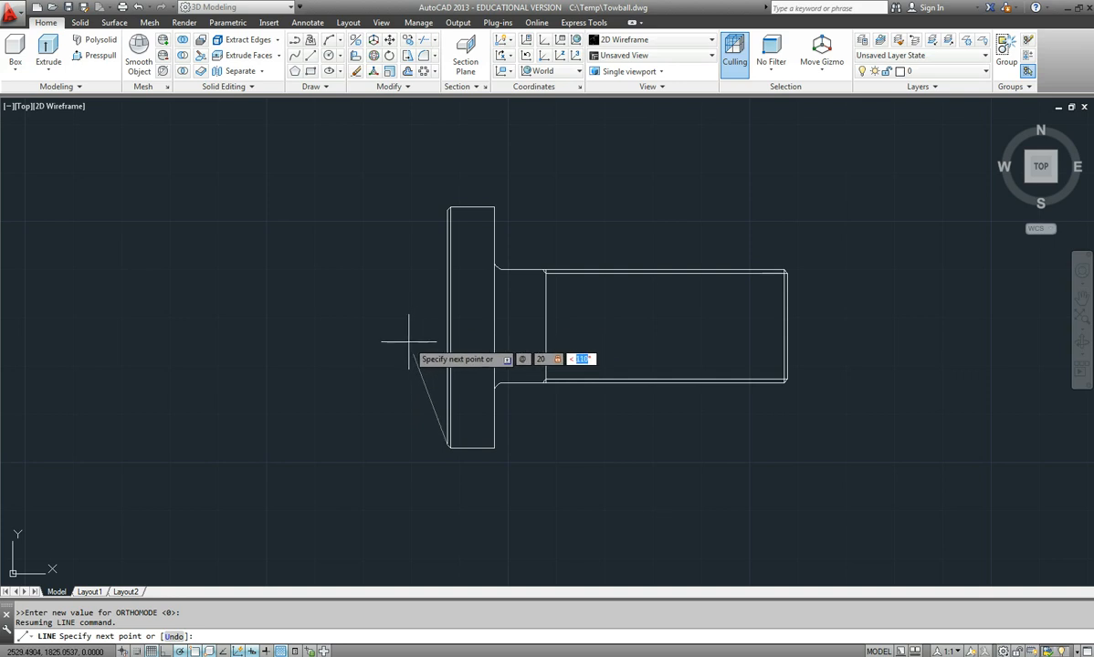
text(110)
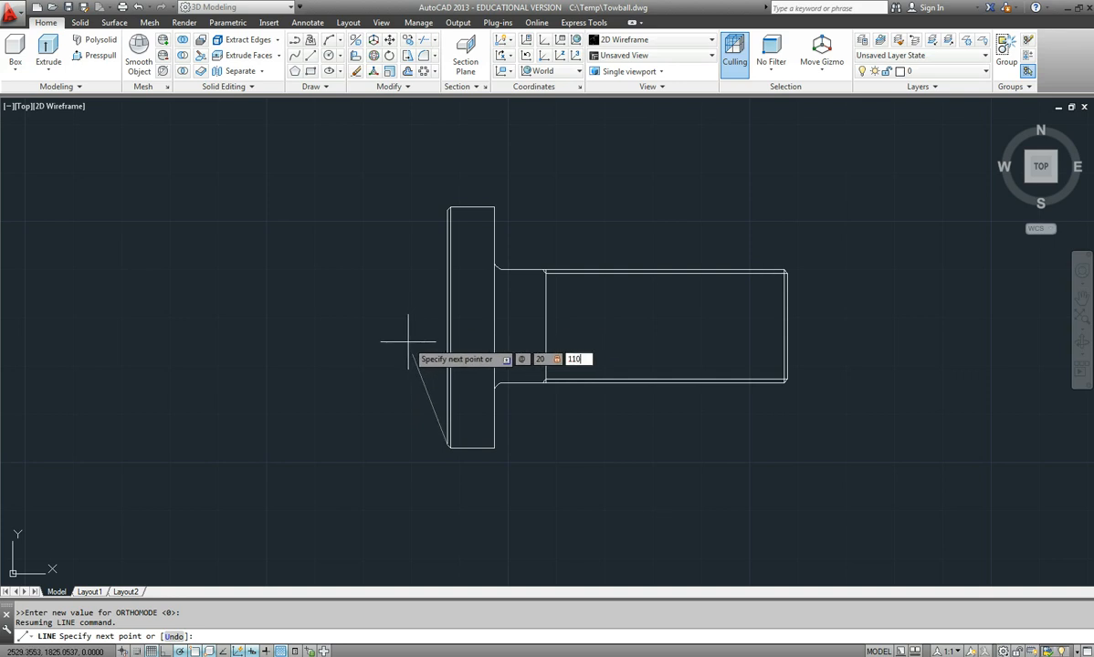
key(Return)
key(Escape)
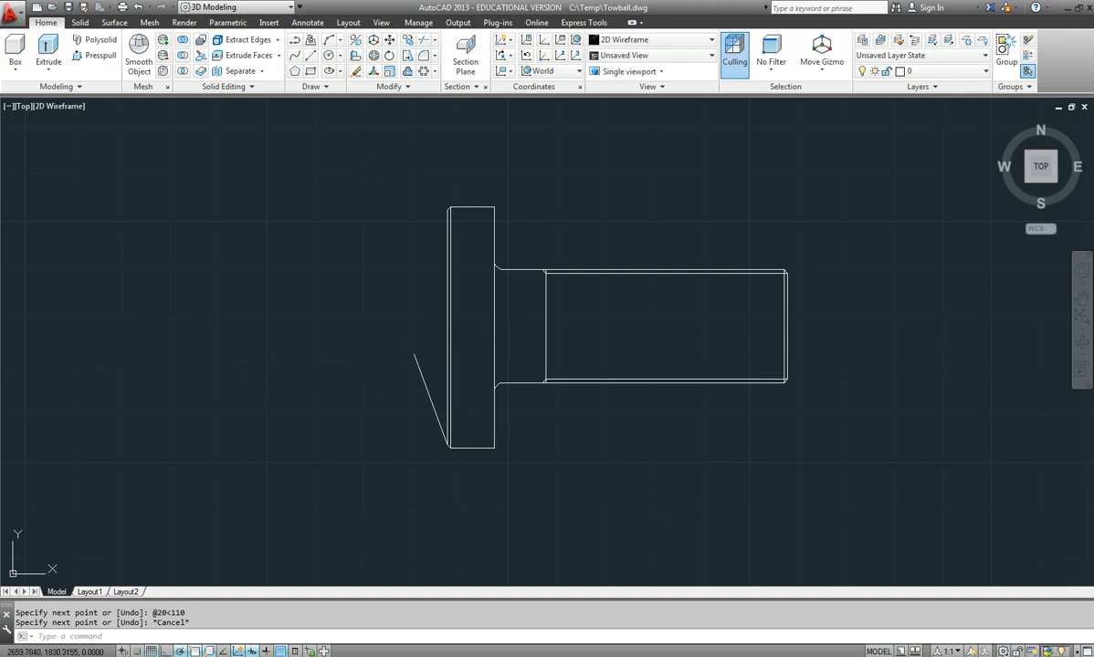
Step: Check the reference drawing, then draw a horizontal centreline about 138 mm long leftward from the midpoint of the threaded shank's end
key(alt+Tab)
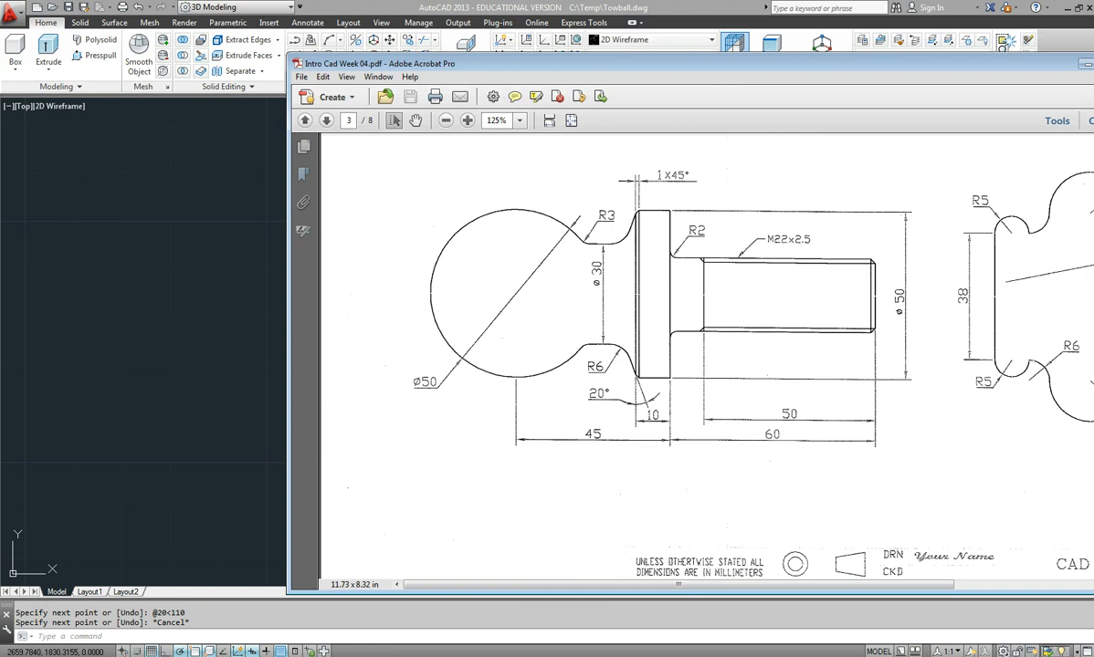
drag(548, 63, 1093, 60)
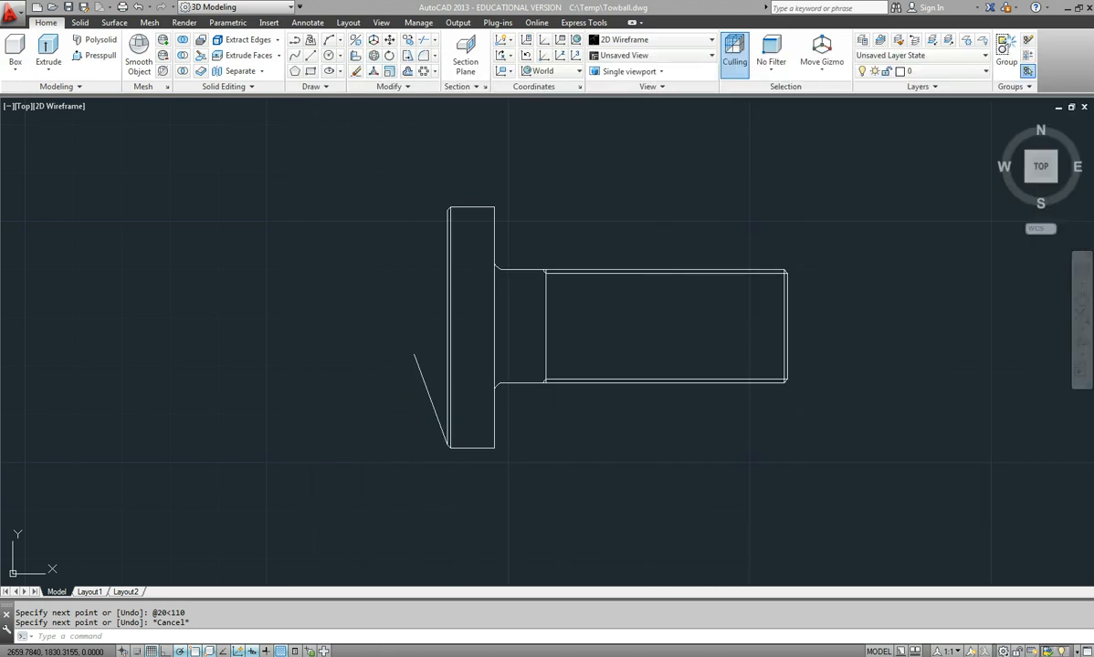
click(310, 55)
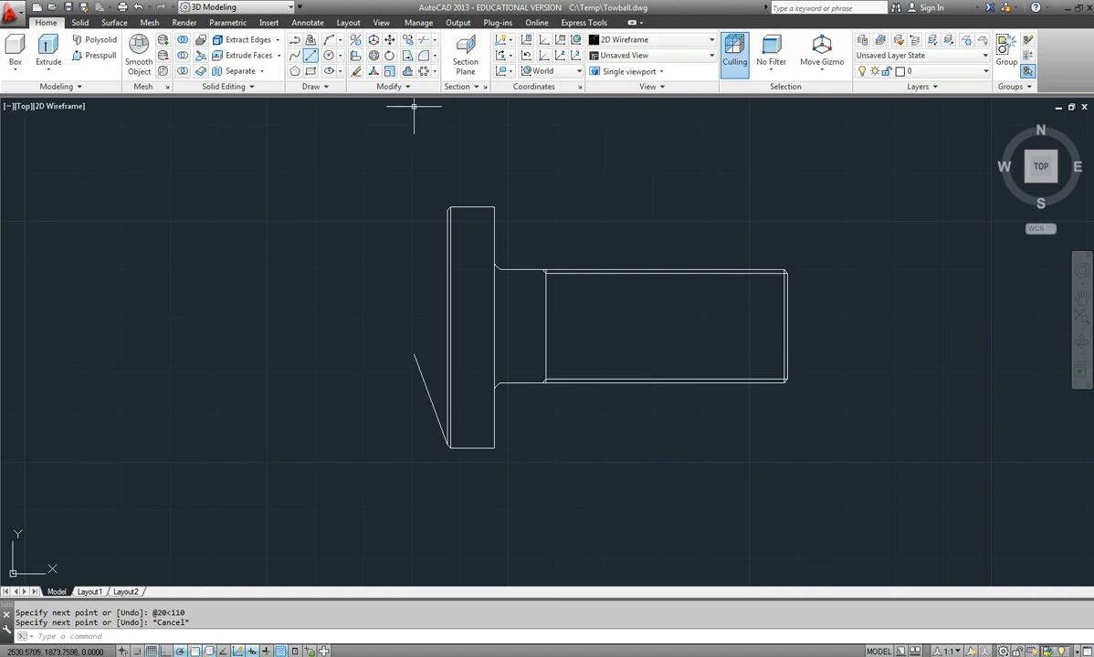
click(310, 54)
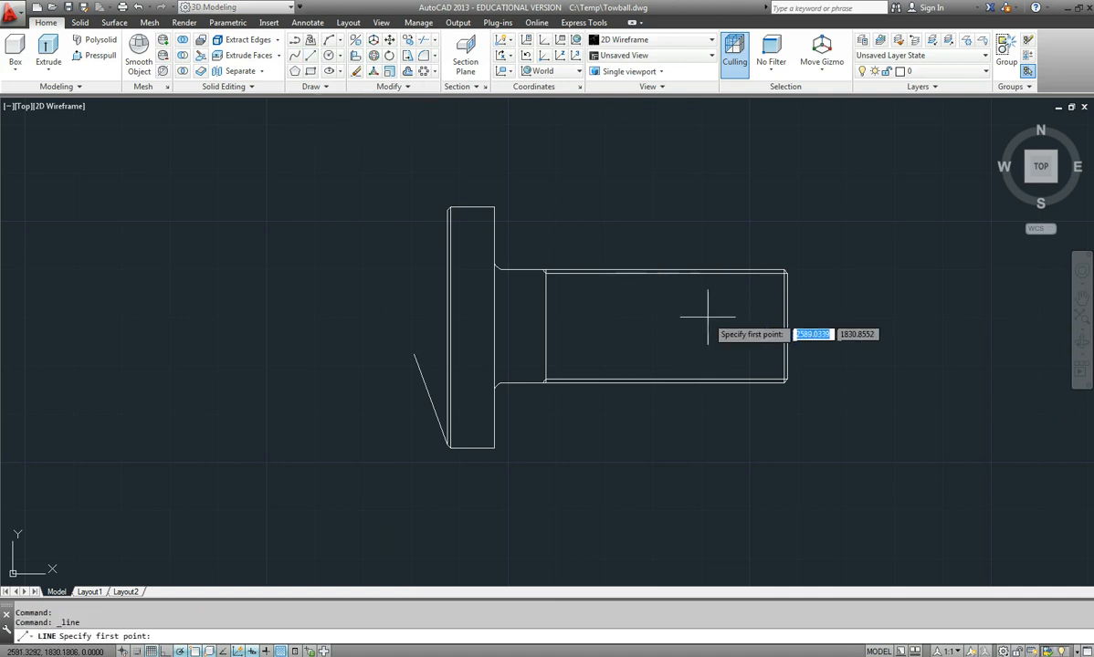
click(786, 325)
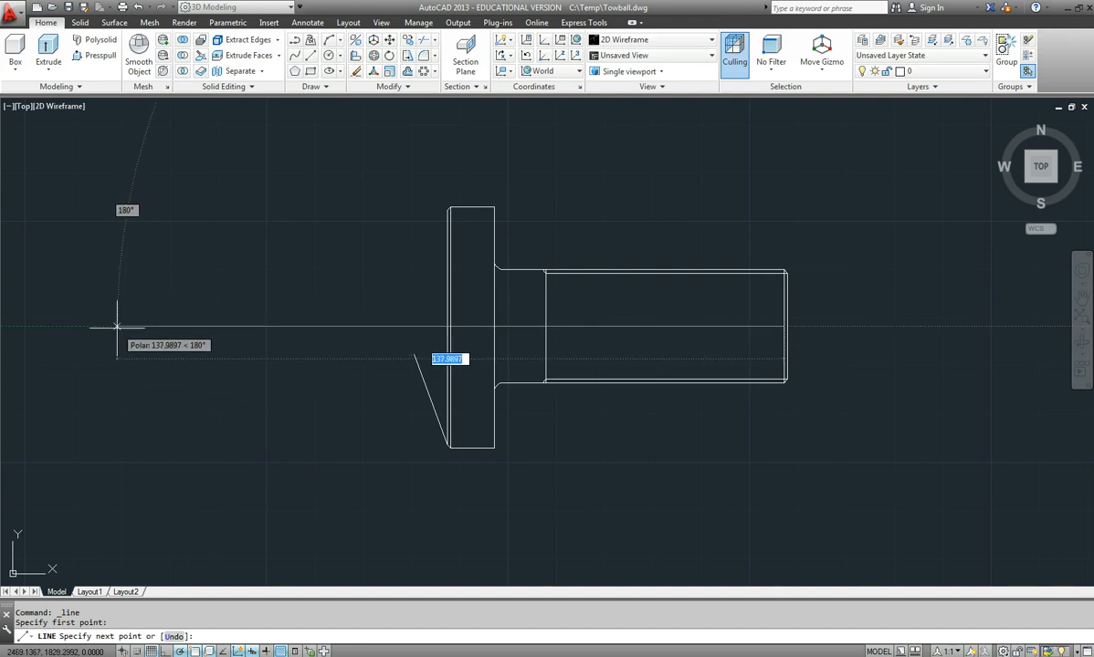
click(117, 326)
key(Escape)
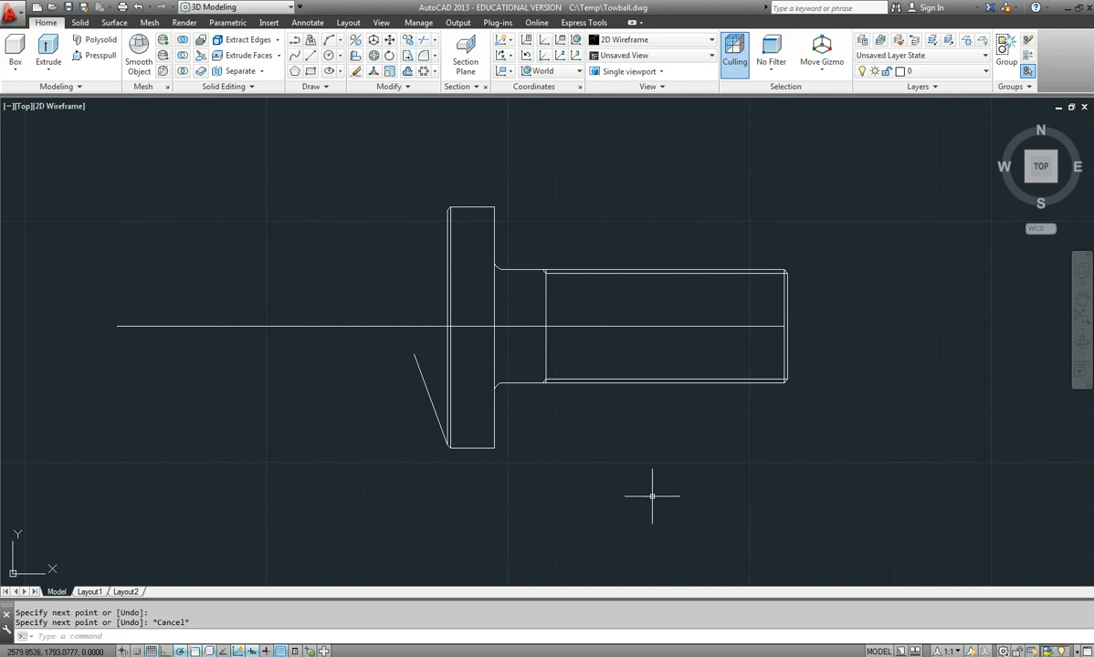
Step: Offset the flange's right-hand vertical edge 45 mm to the left to locate the ball centre
click(389, 55)
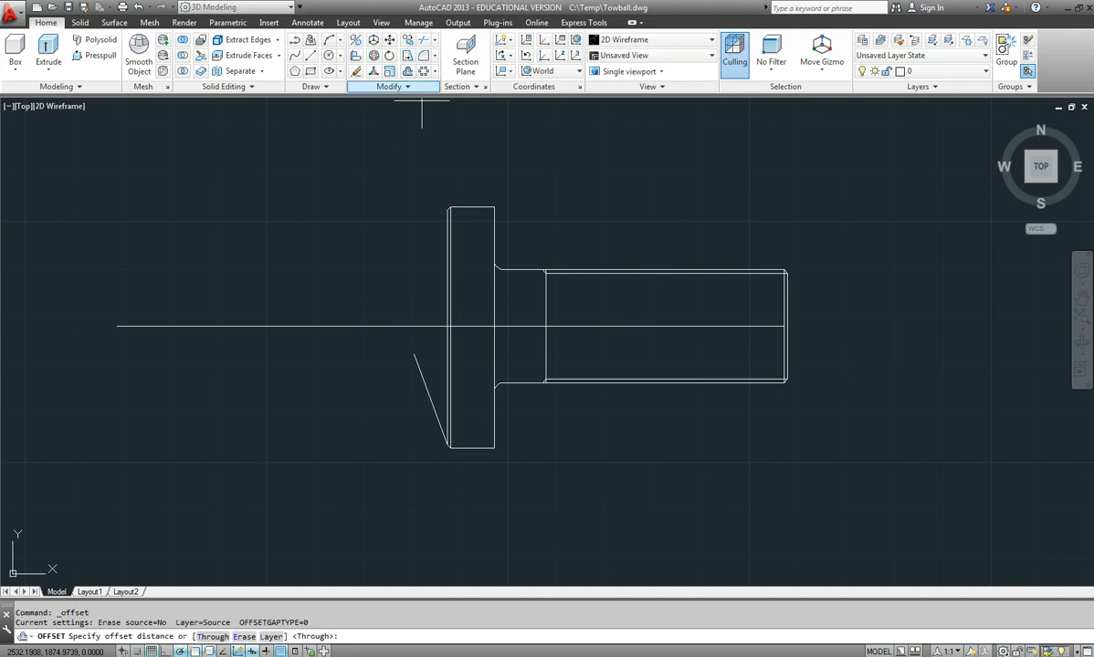
text(45)
key(Return)
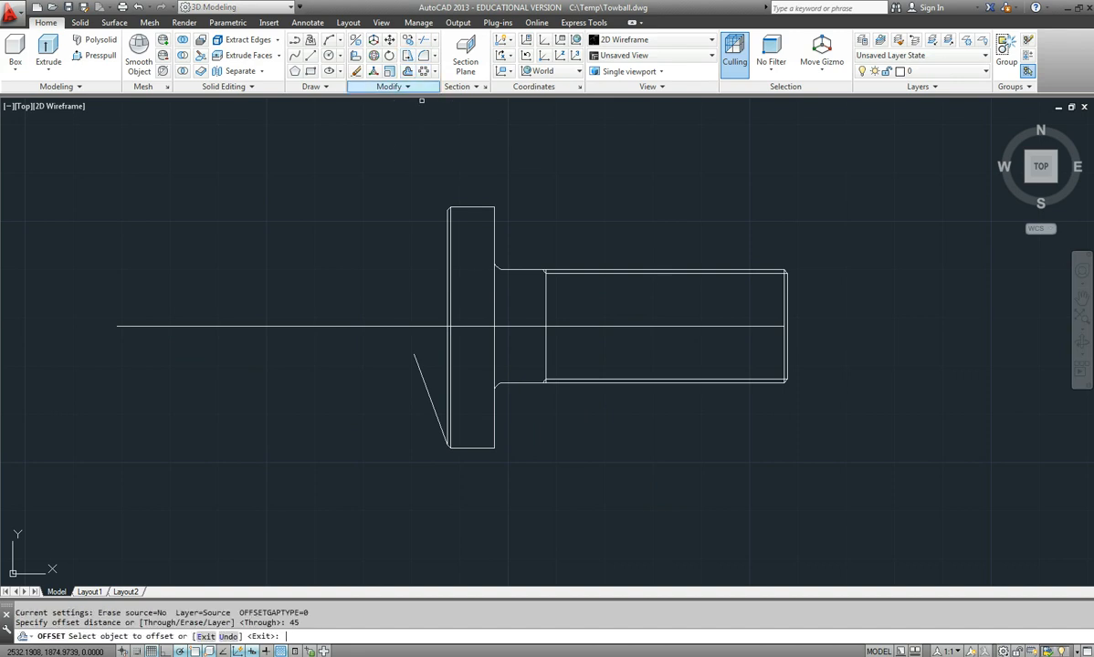
click(495, 305)
click(370, 292)
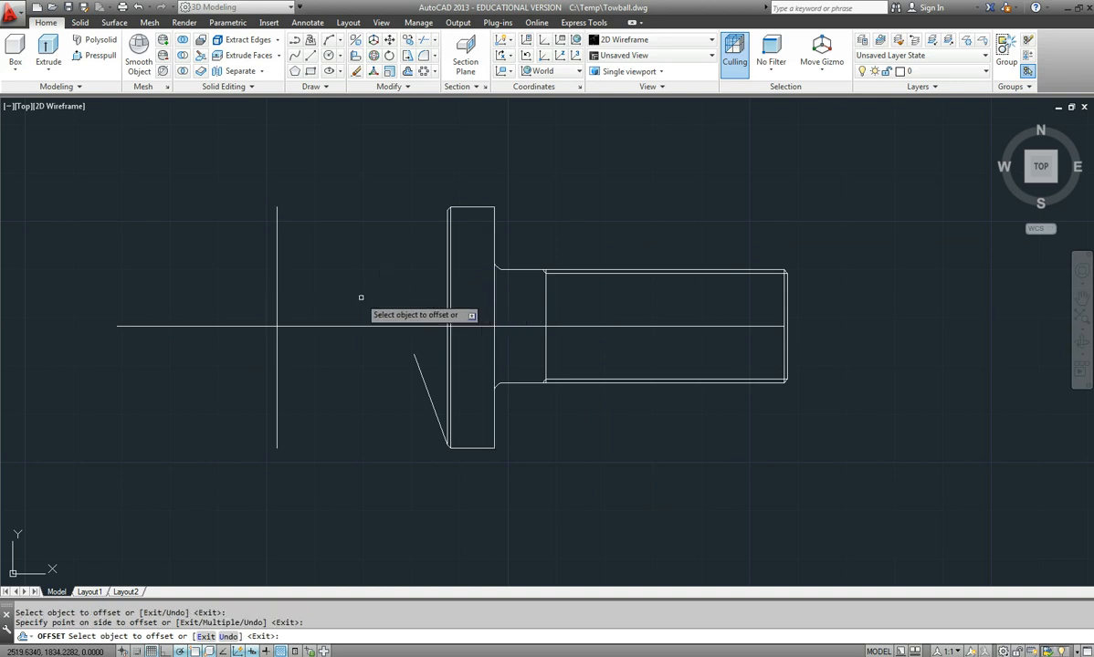
key(Escape)
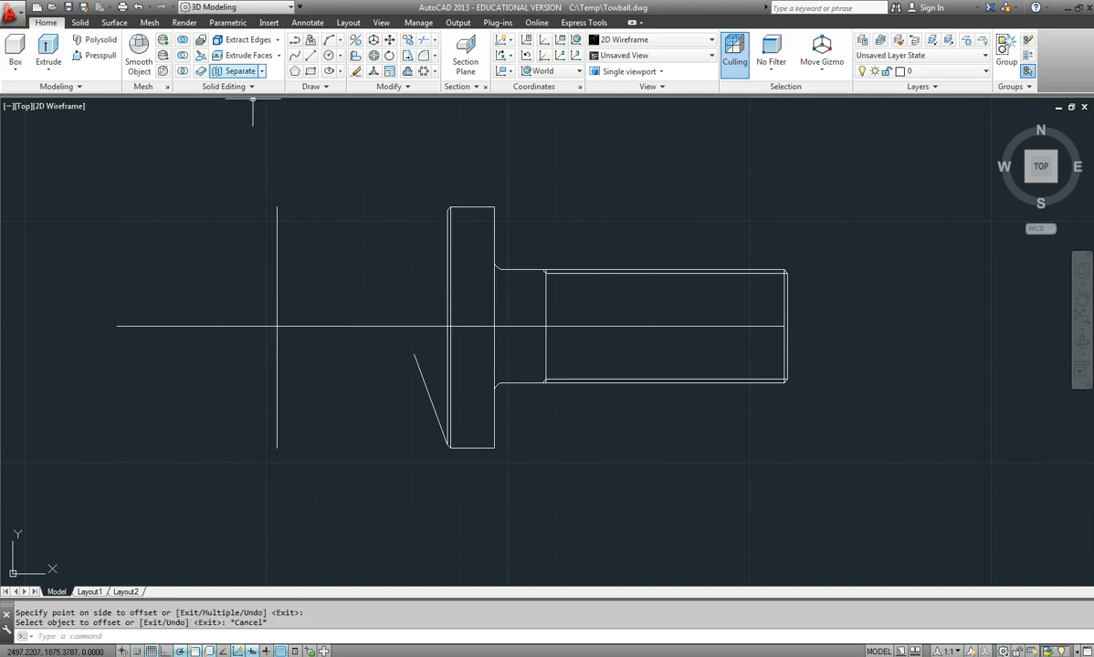
Step: Draw the ball as a circle of radius 25 mm centred where the offset line crosses the centreline
click(328, 55)
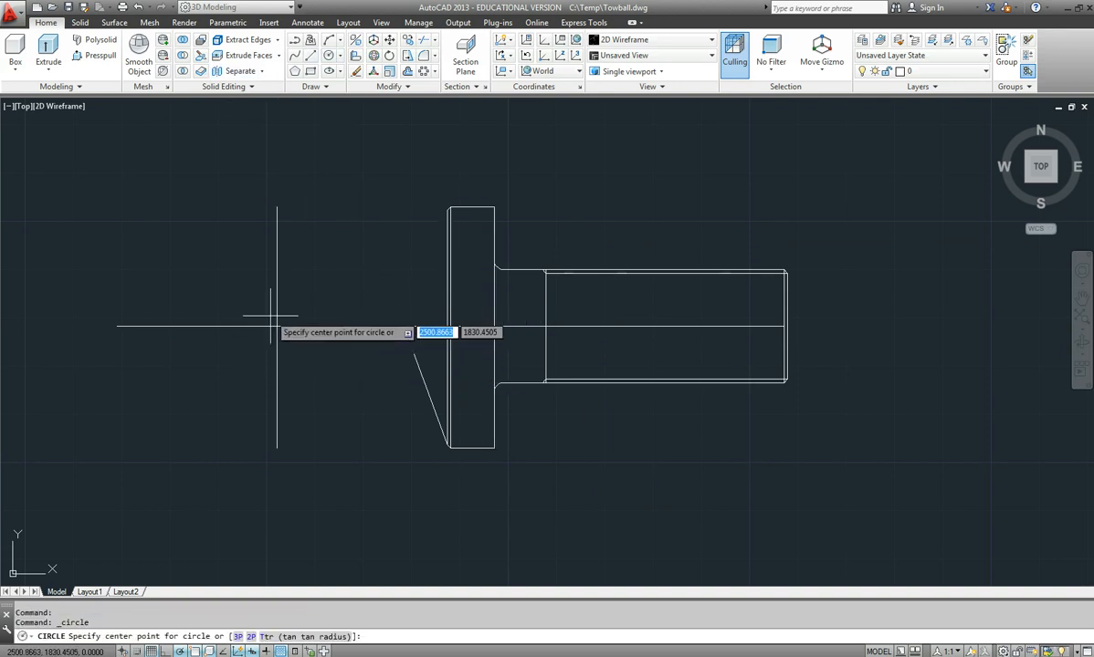
click(277, 326)
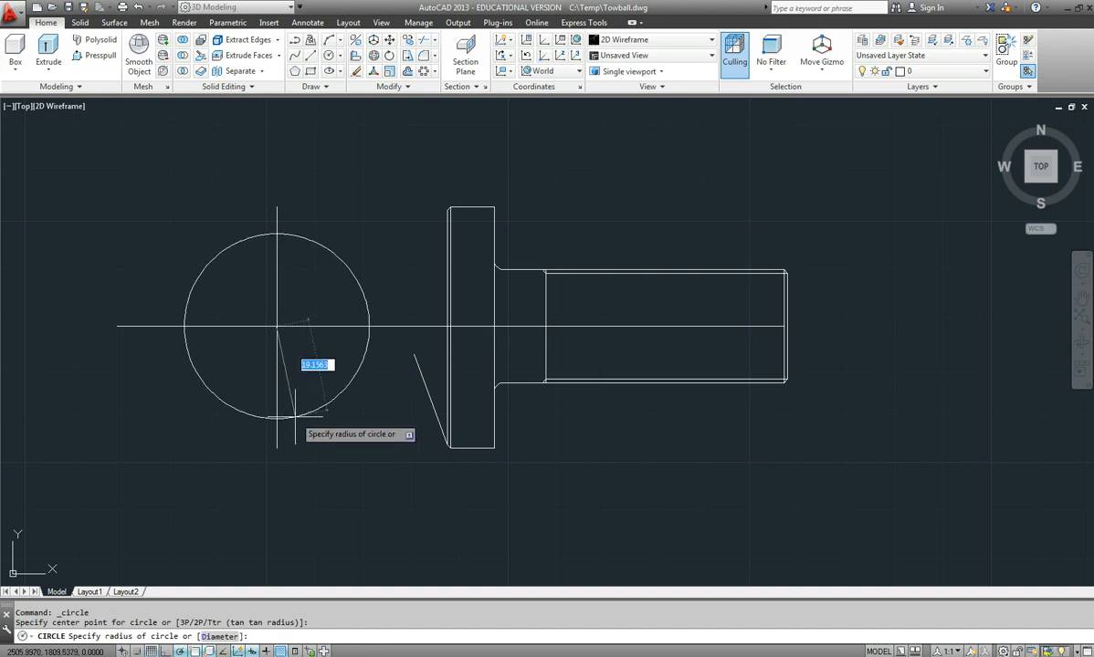
text(25)
key(Return)
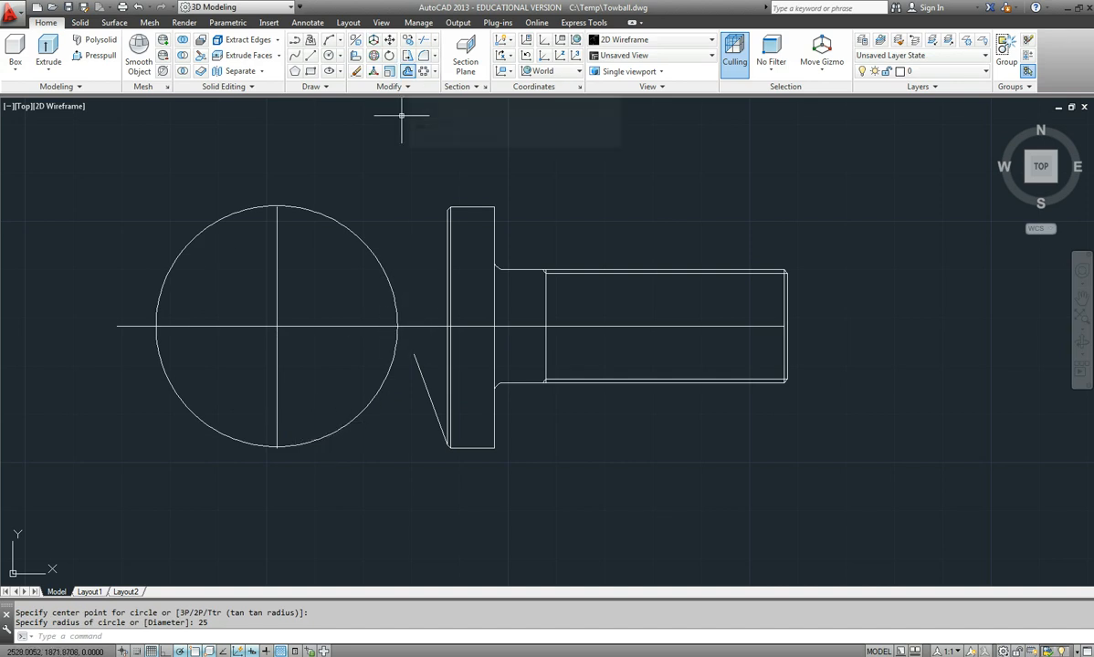
Step: Offset the horizontal centreline 15 mm downward to form the lower edge of the neck
click(407, 70)
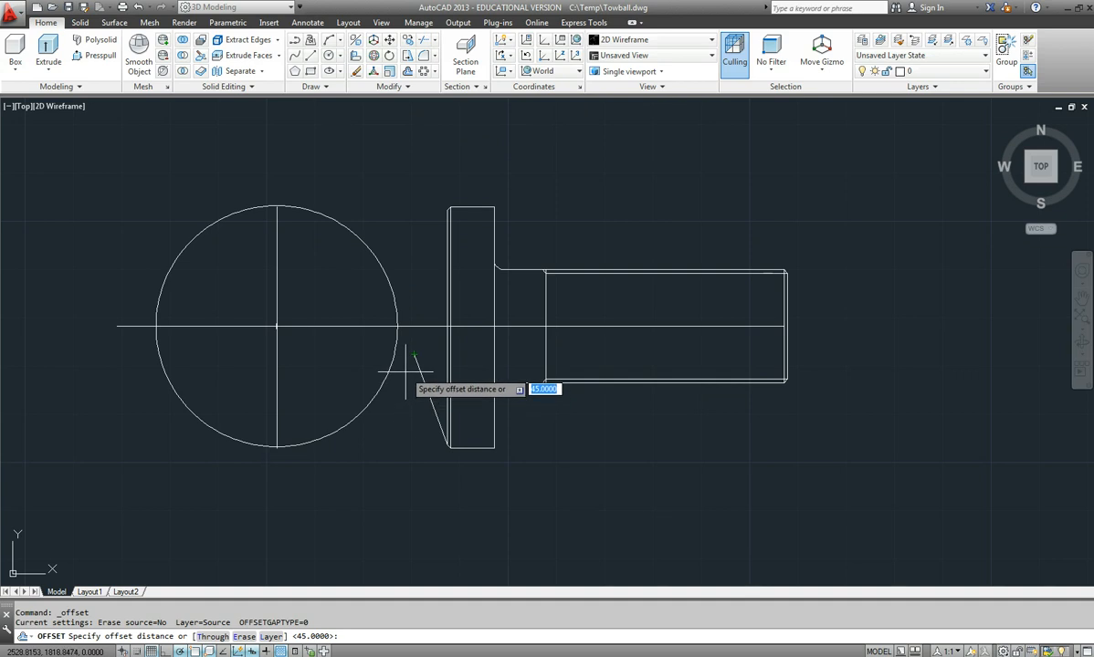
text(15)
key(Return)
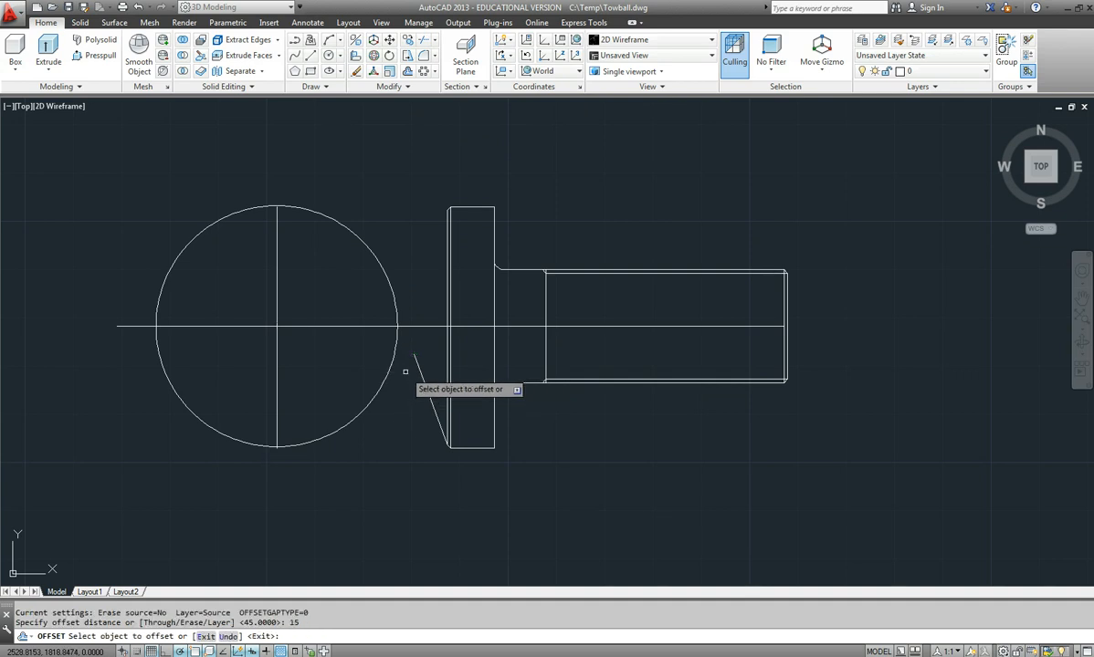
click(428, 325)
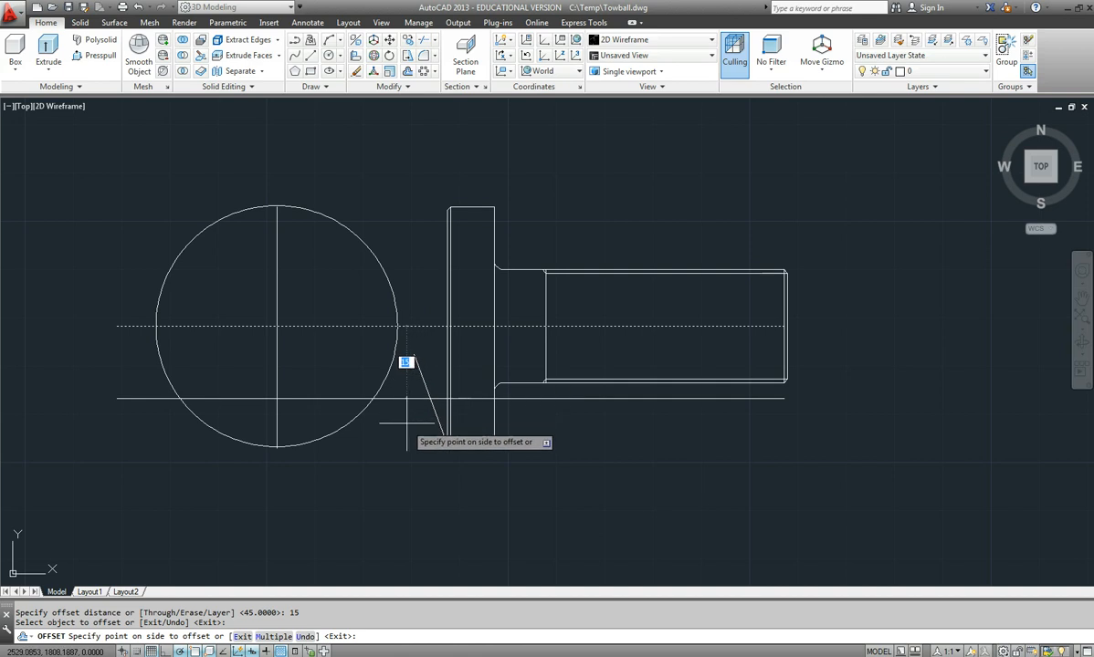
click(382, 401)
key(Escape)
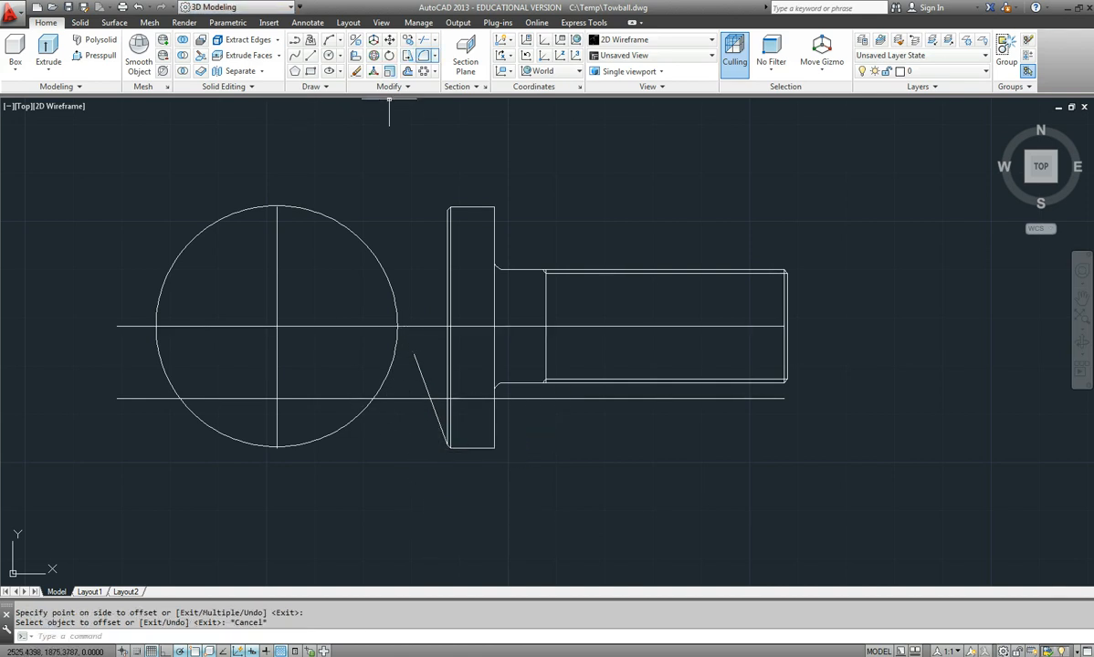
Step: Fillet the angled flange line and the lower neck line with a 6 mm radius
click(423, 55)
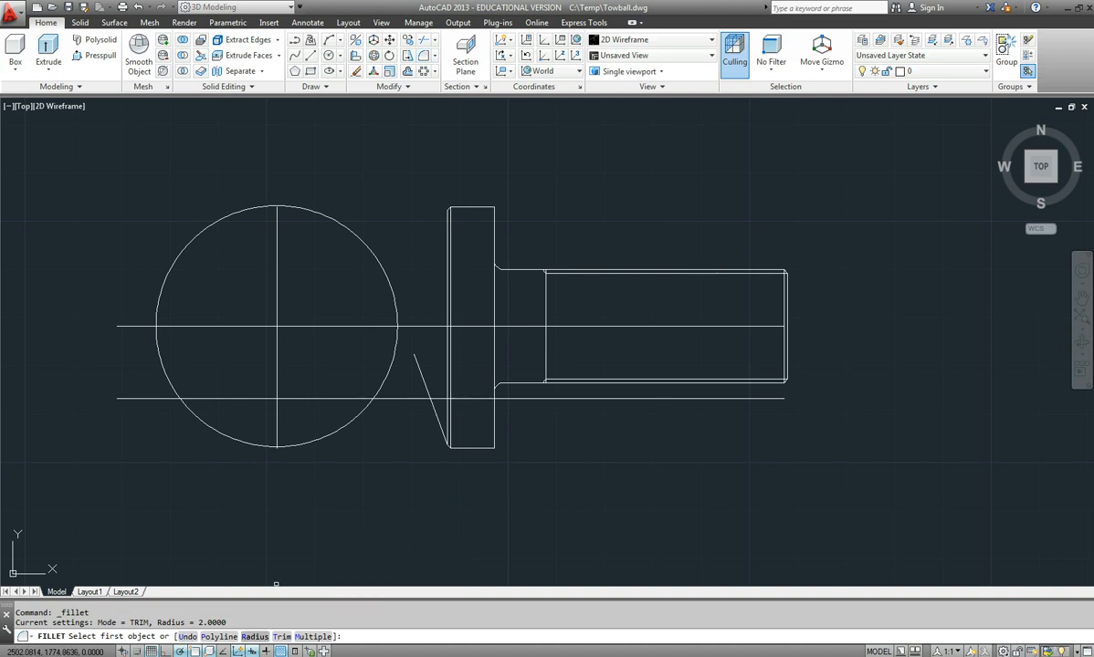
text(R)
key(Return)
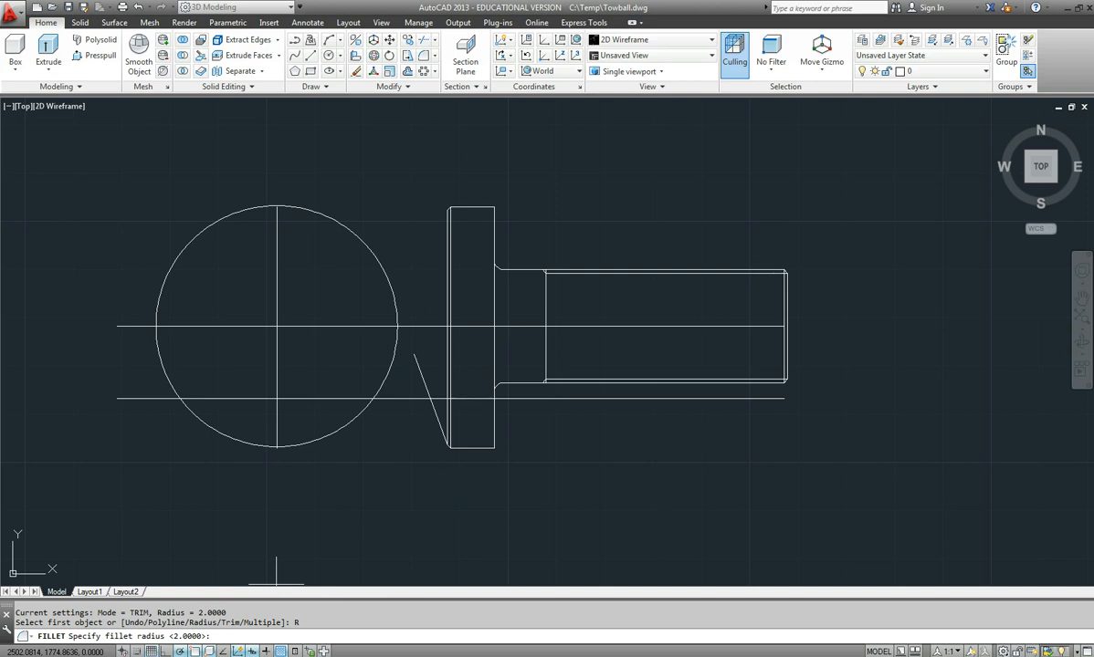
text(6)
key(Return)
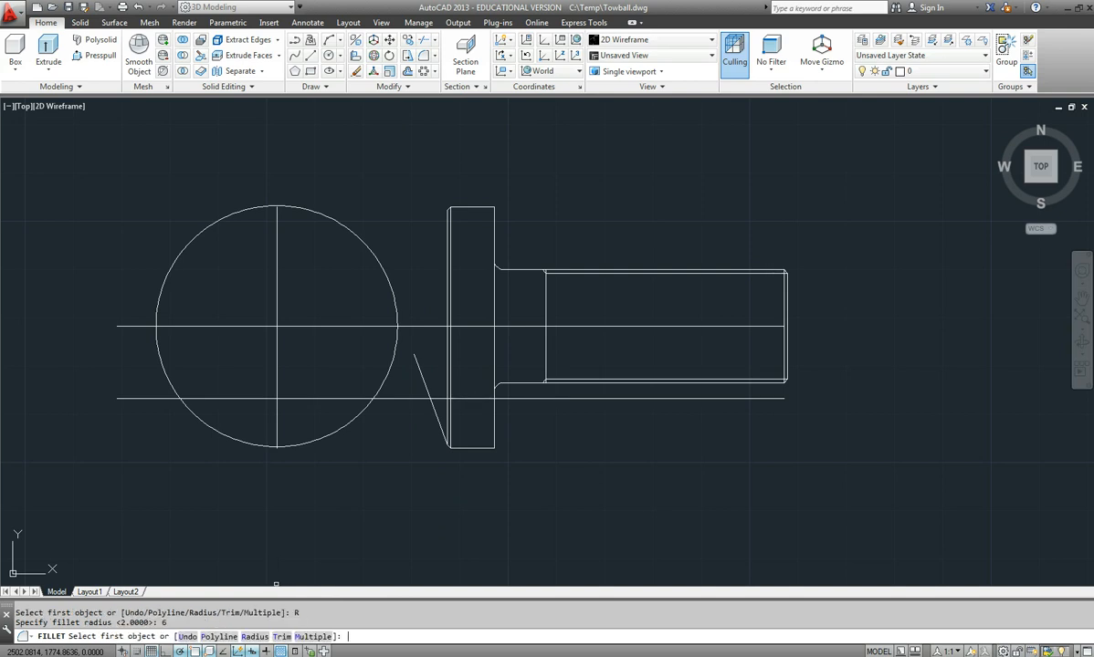
click(433, 408)
click(420, 398)
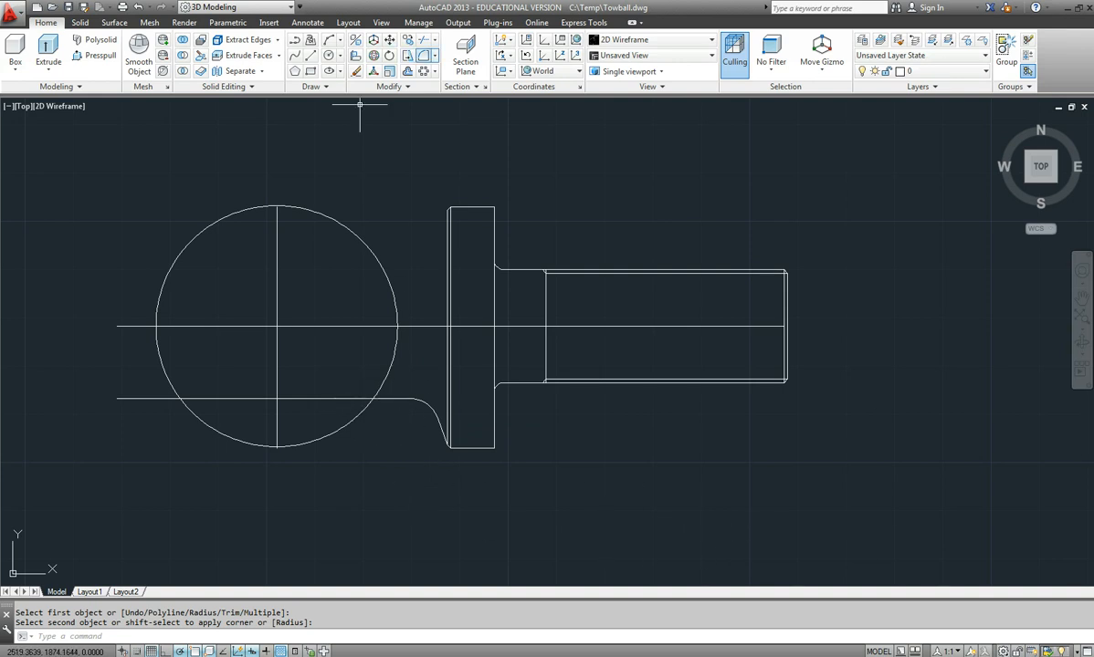
Step: Fillet the lower neck line and the ball circle with a 3 mm radius
click(406, 55)
text(R)
key(Return)
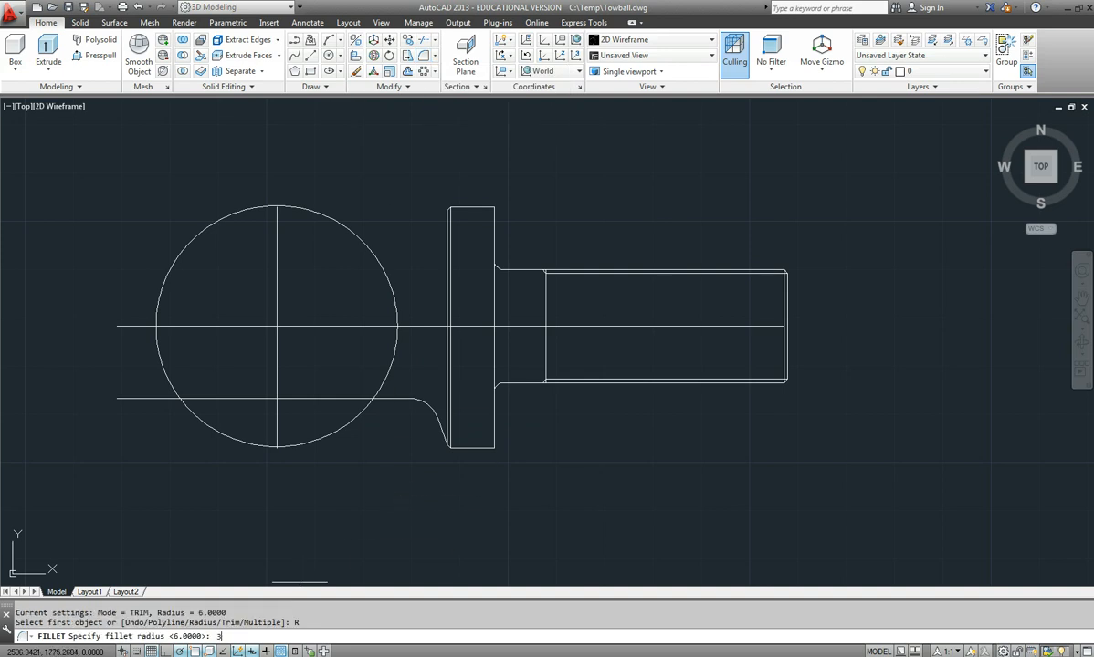
text(3)
key(Return)
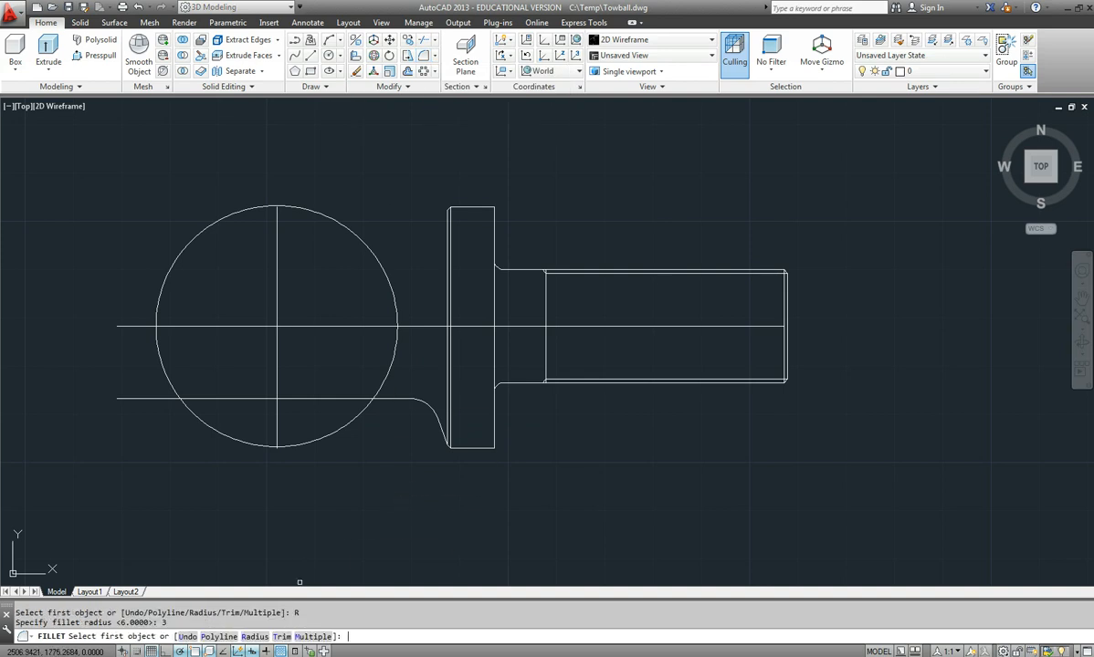
click(391, 399)
click(366, 405)
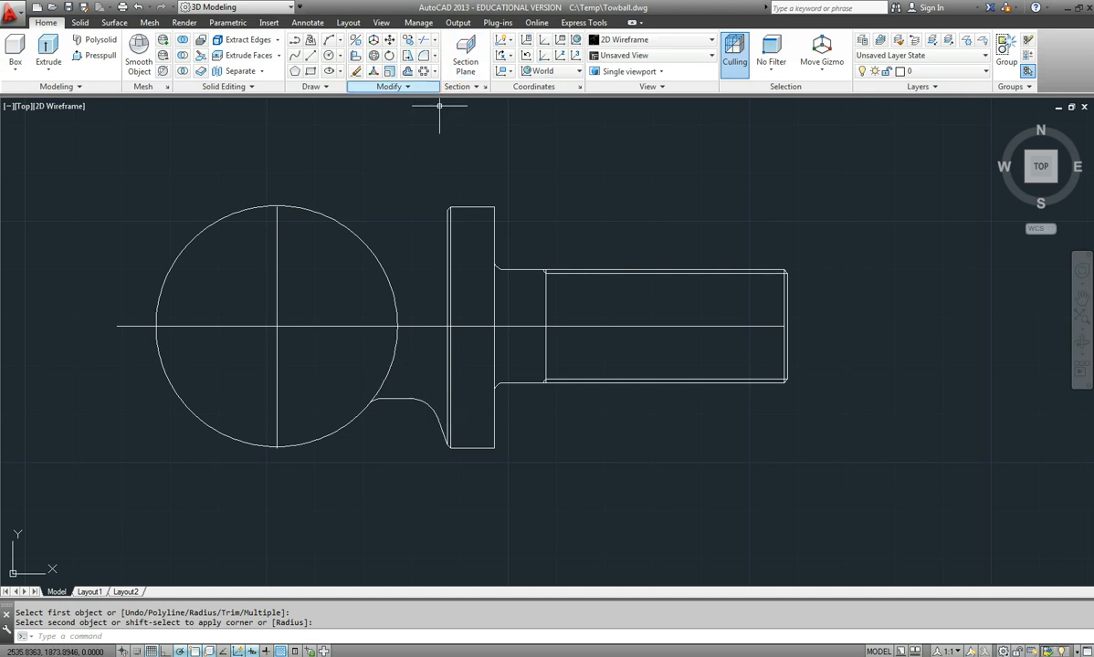
Step: Mirror the angled flange line, lower neck line and both neck fillets about the horizontal centreline, keeping the source objects
click(390, 86)
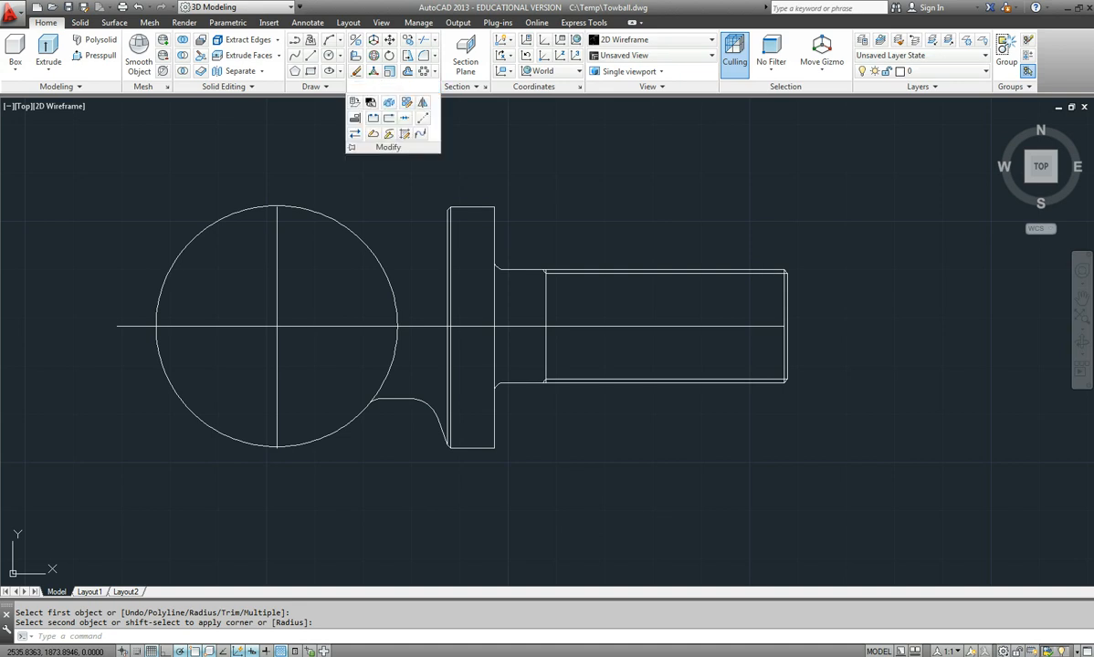
click(422, 101)
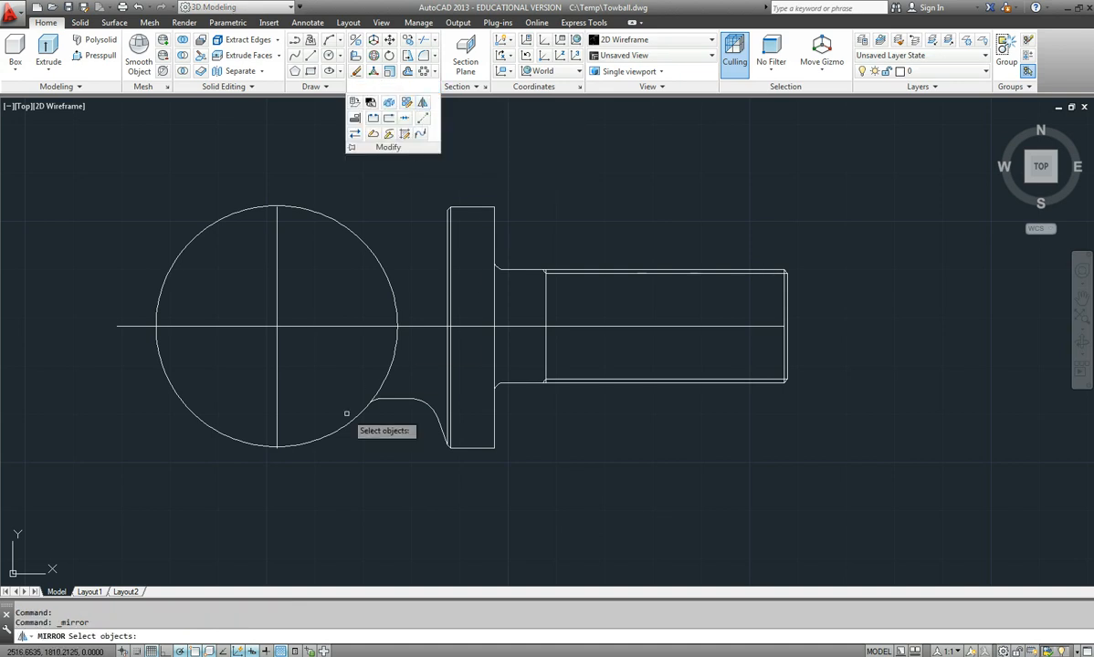
click(438, 422)
click(428, 407)
click(393, 399)
click(374, 401)
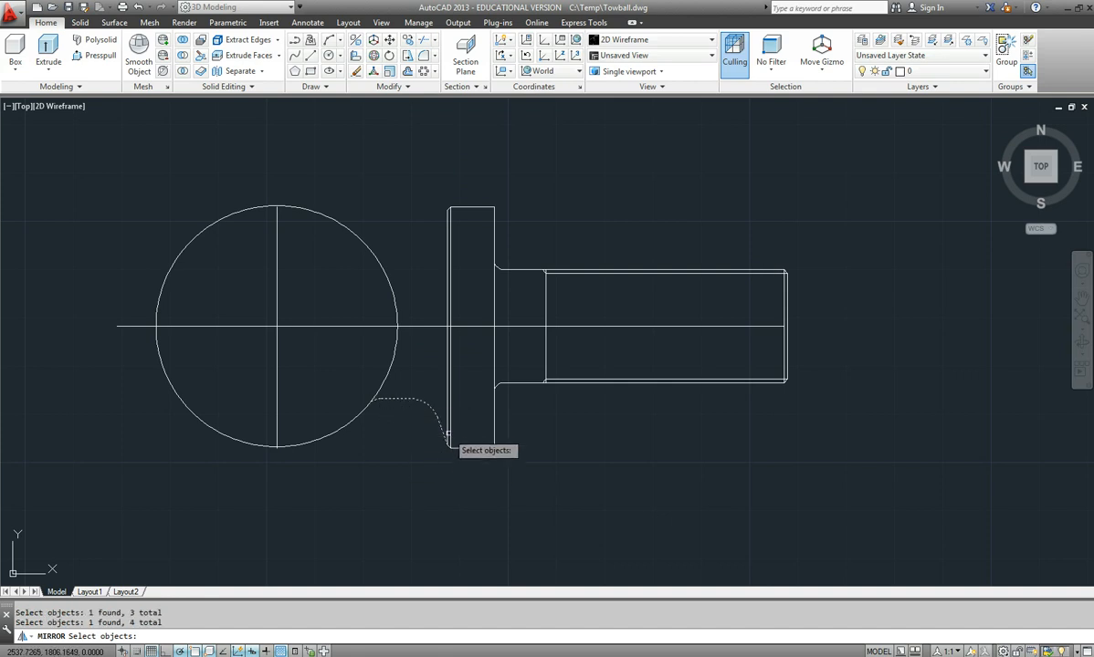
key(Return)
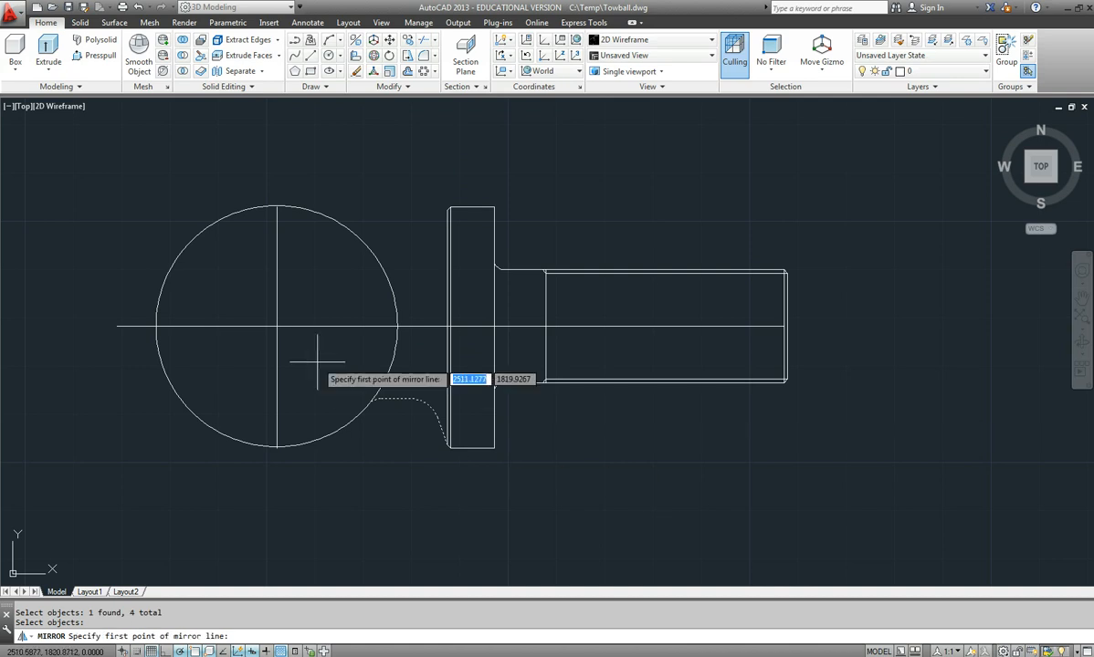
click(277, 326)
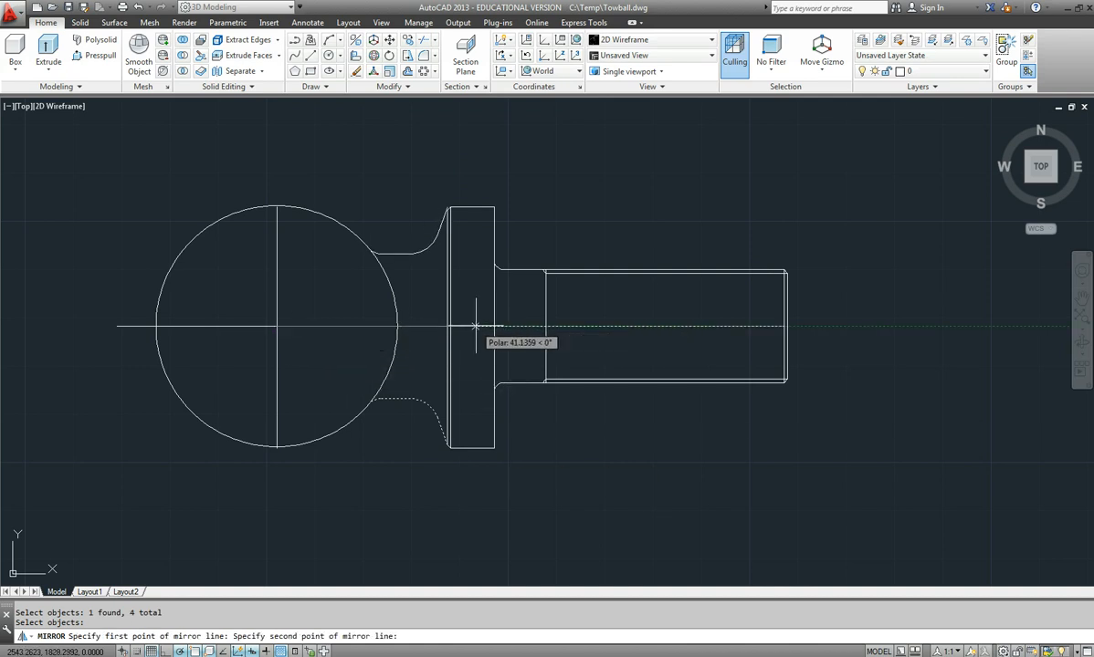
click(495, 326)
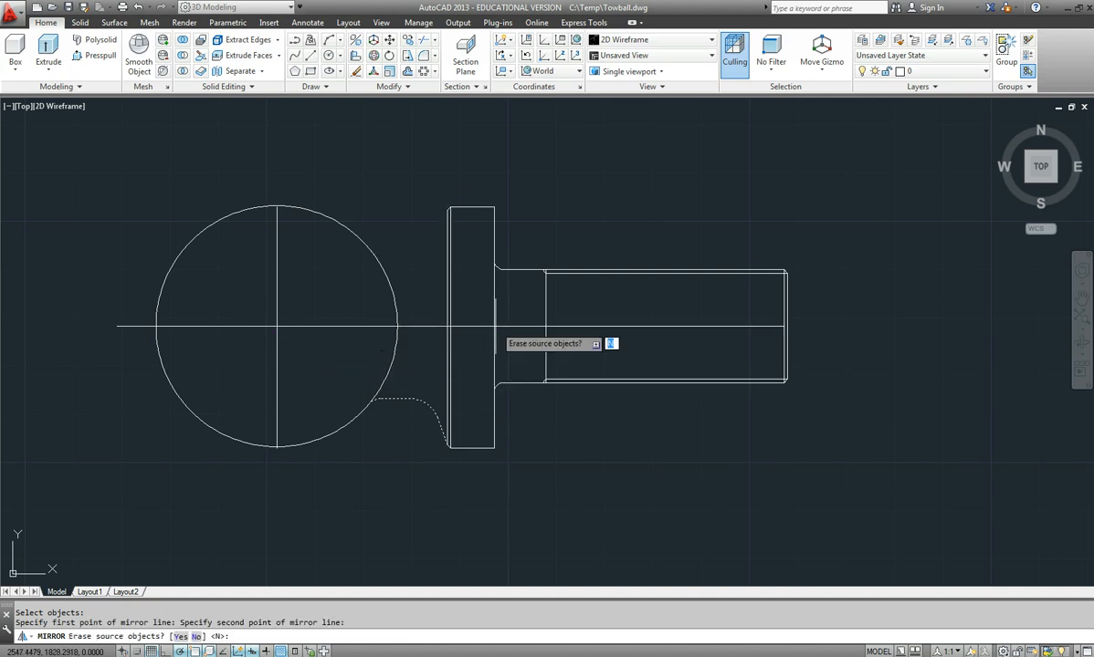
key(Return)
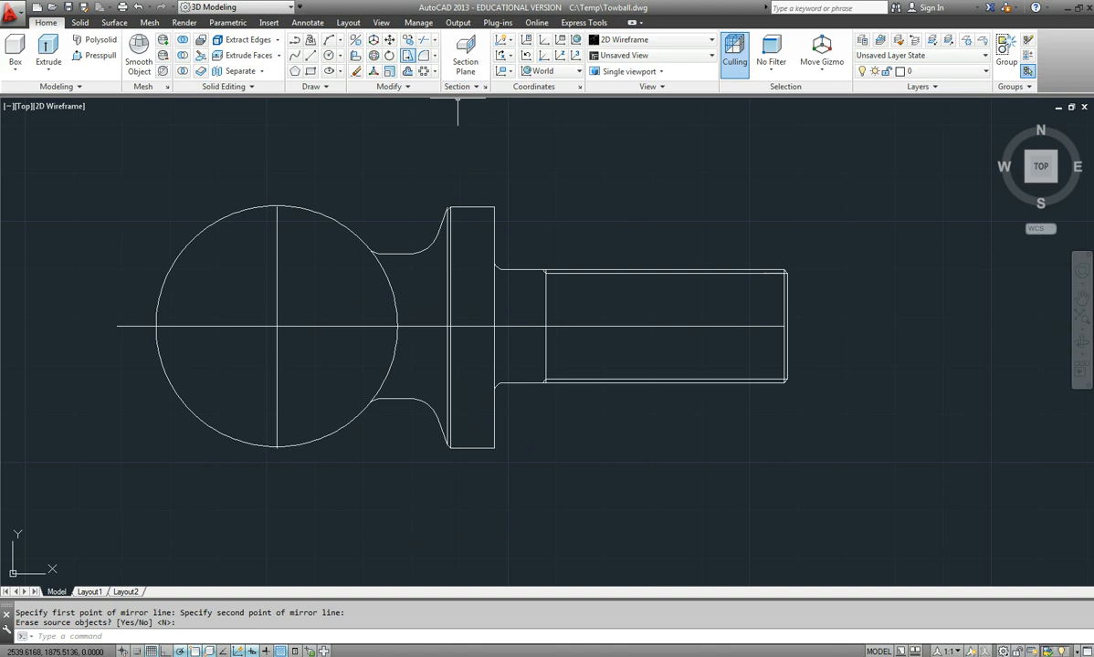
Step: Trim away the arc of the ball circle that lies between the upper and lower neck fillets
click(423, 41)
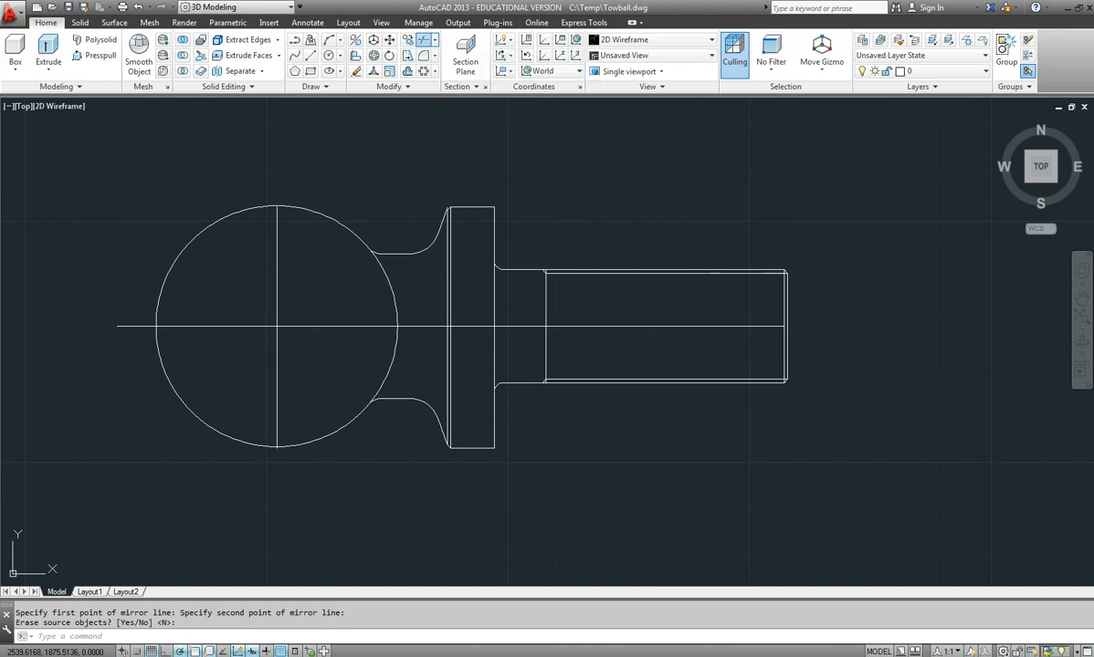
click(543, 534)
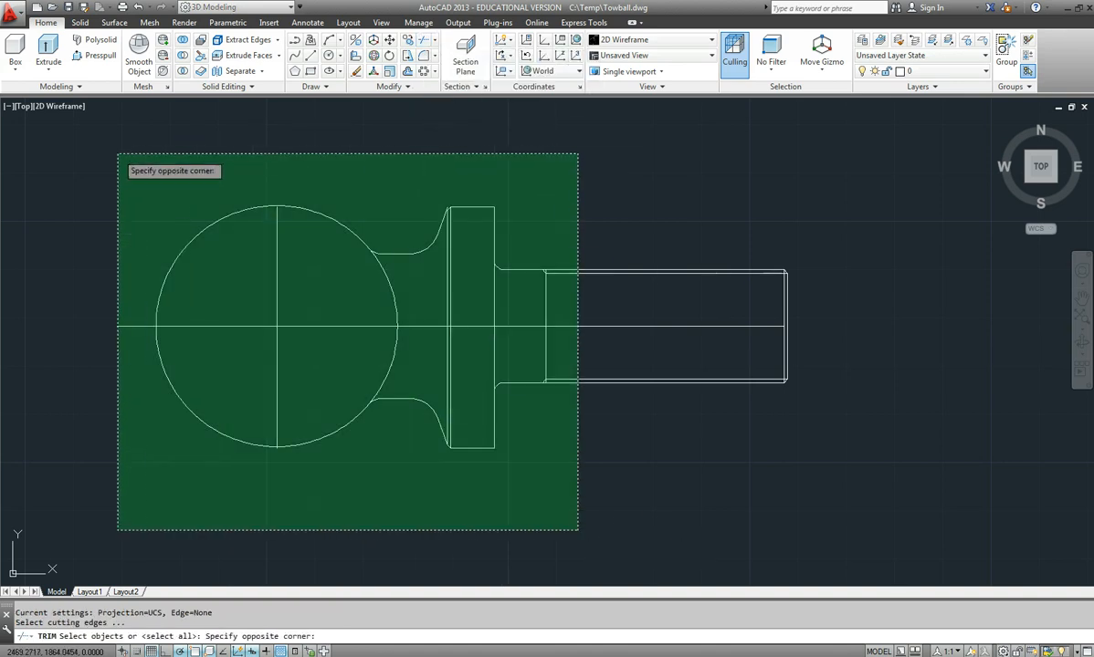
click(117, 152)
key(Return)
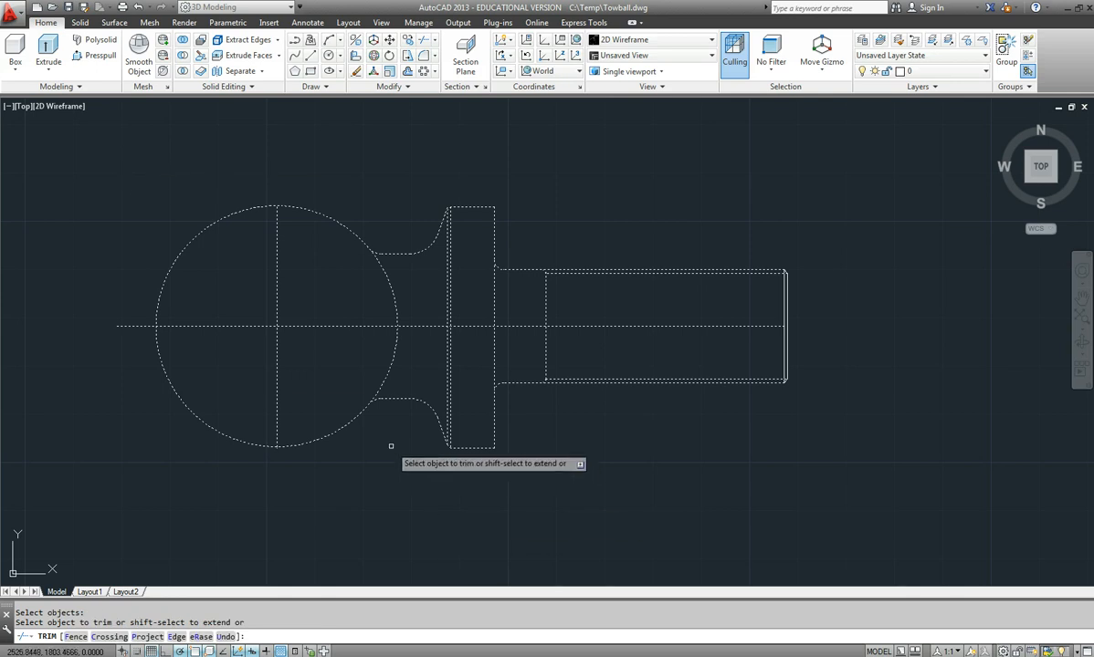
click(394, 303)
key(Escape)
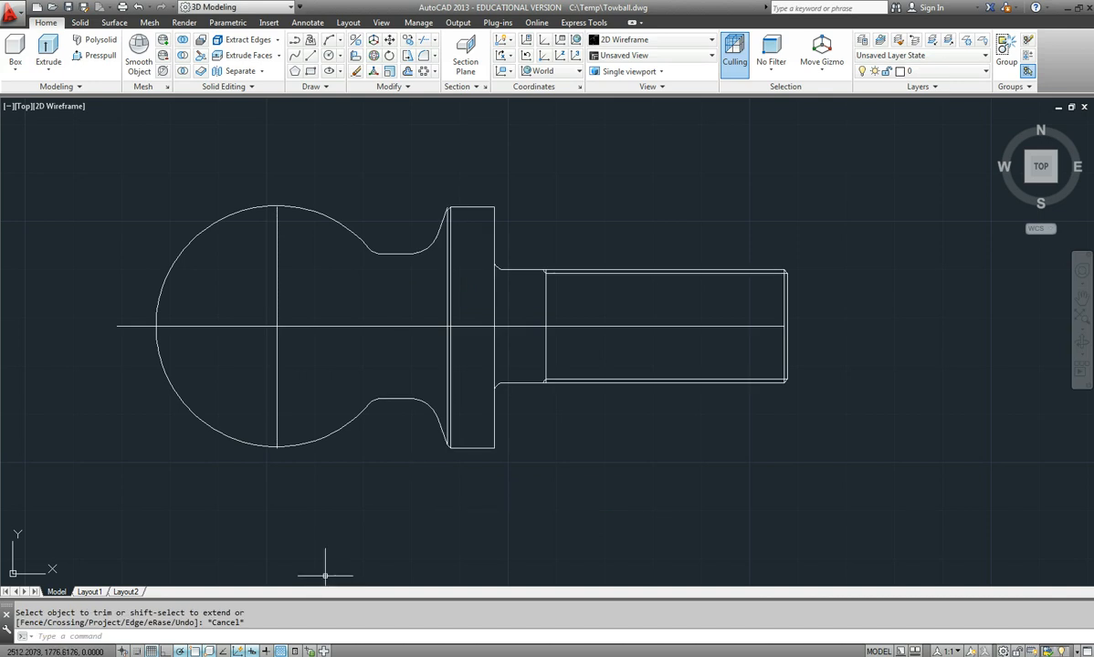
Step: Delete the horizontal centreline and the vertical construction line through the ball's centre
click(325, 367)
click(258, 307)
key(Delete)
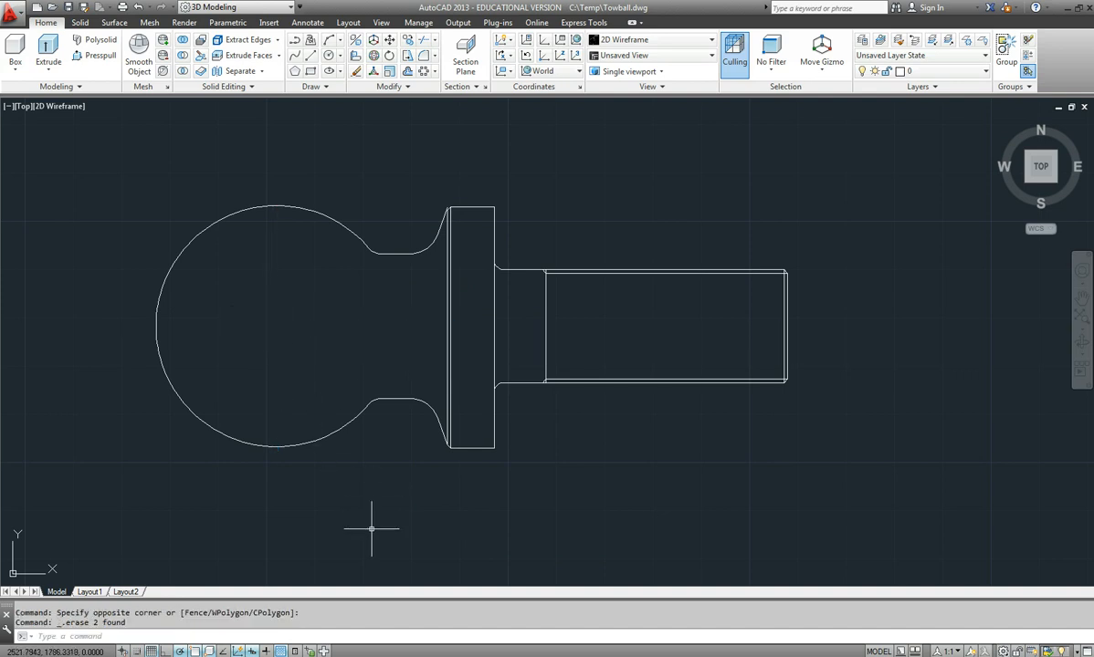